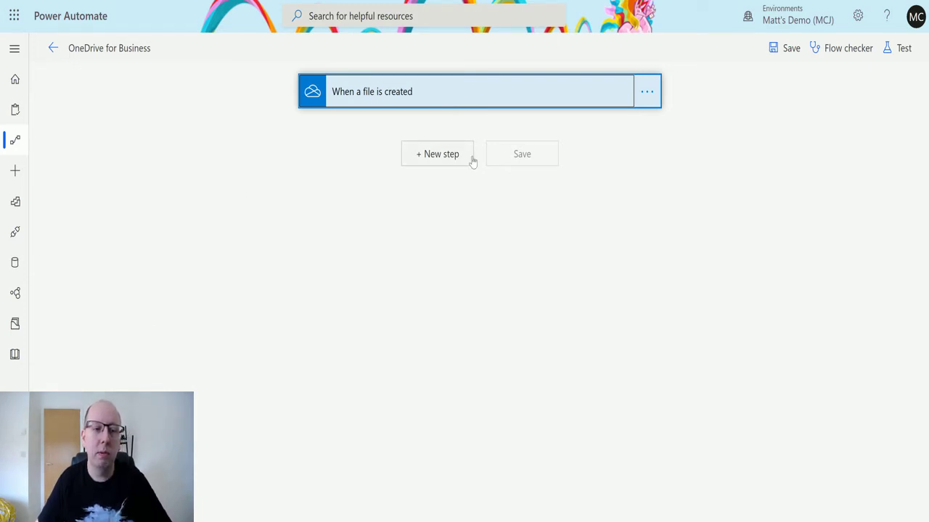
- Add the OneDrive for Business action "Find files in folder by path" after the file creation trigger
left_click(509, 94)
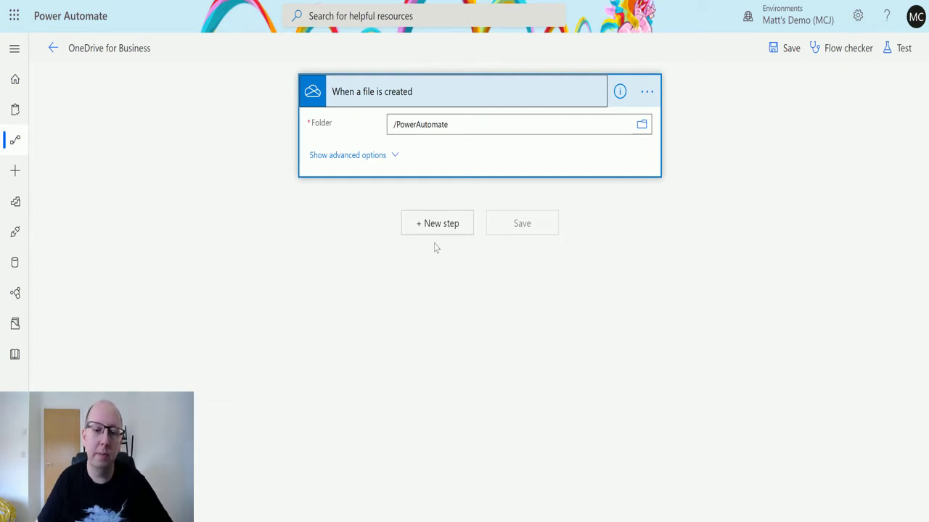
left_click(462, 228)
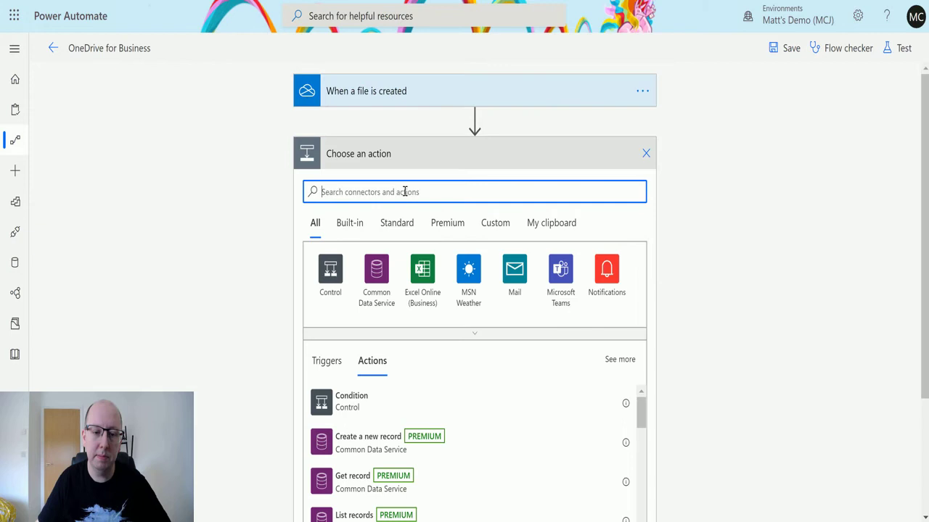
type("onedrive")
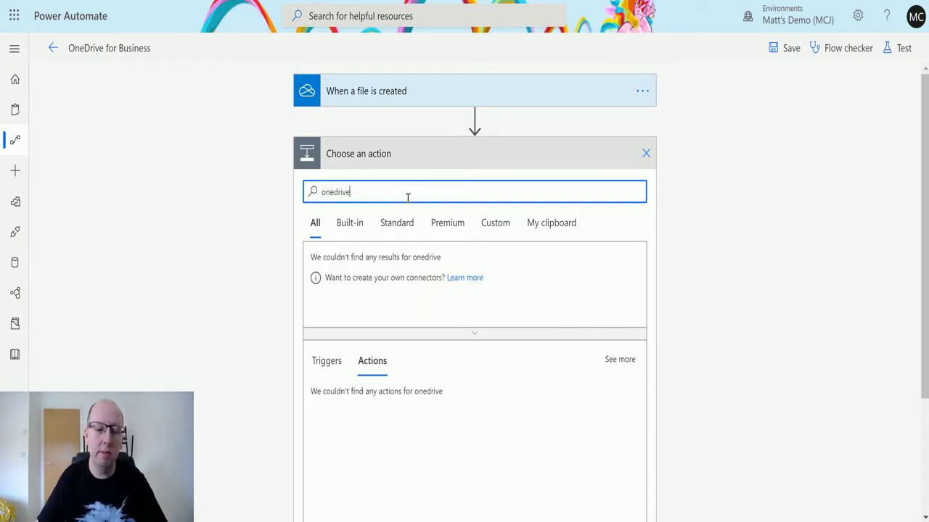
left_click(331, 274)
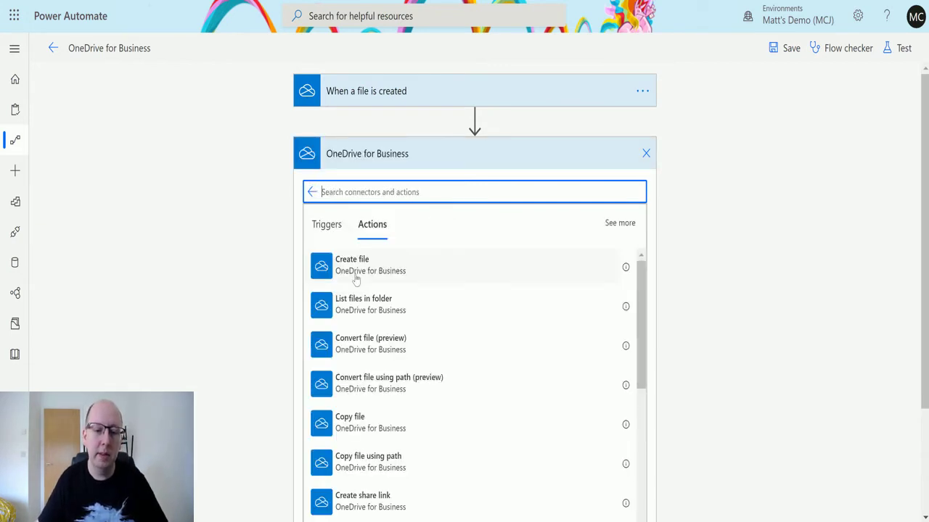
scroll(421, 265, "down", 3)
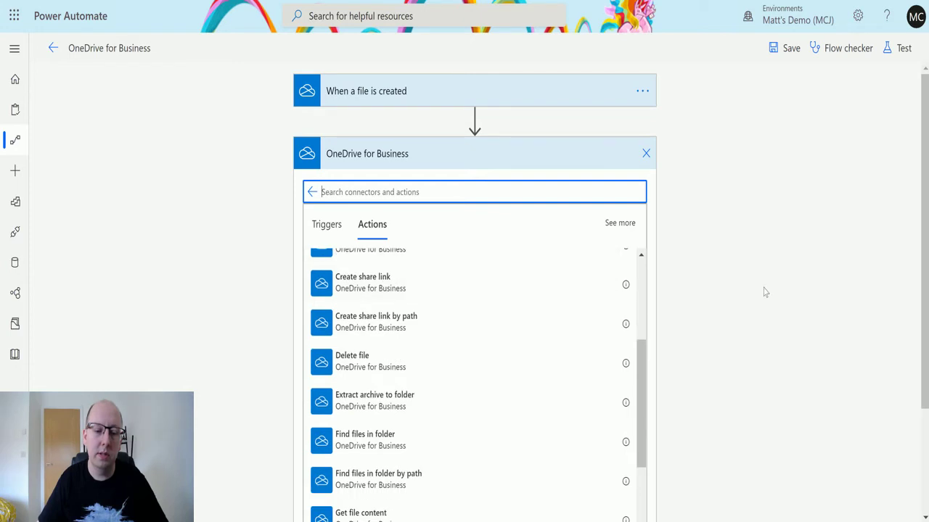
scroll(764, 292, "down", 1)
scroll(450, 320, "down", 2)
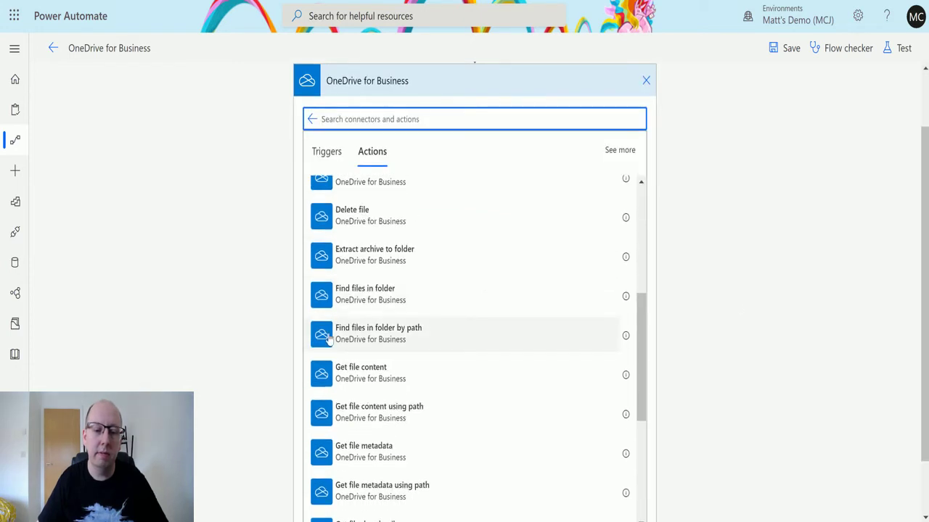
left_click(399, 332)
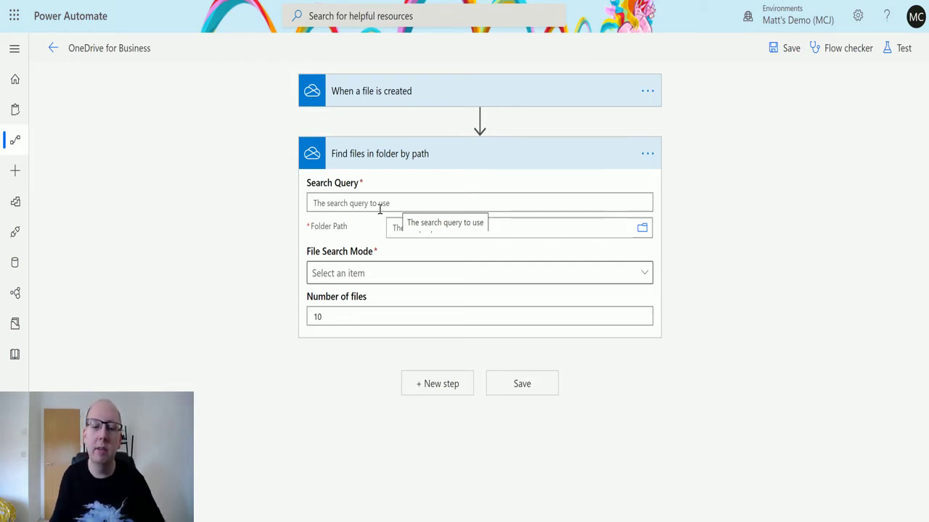
- Configure the file search action with search query png, folder path /PowerAutomate and file search mode Pattern
left_click(380, 209)
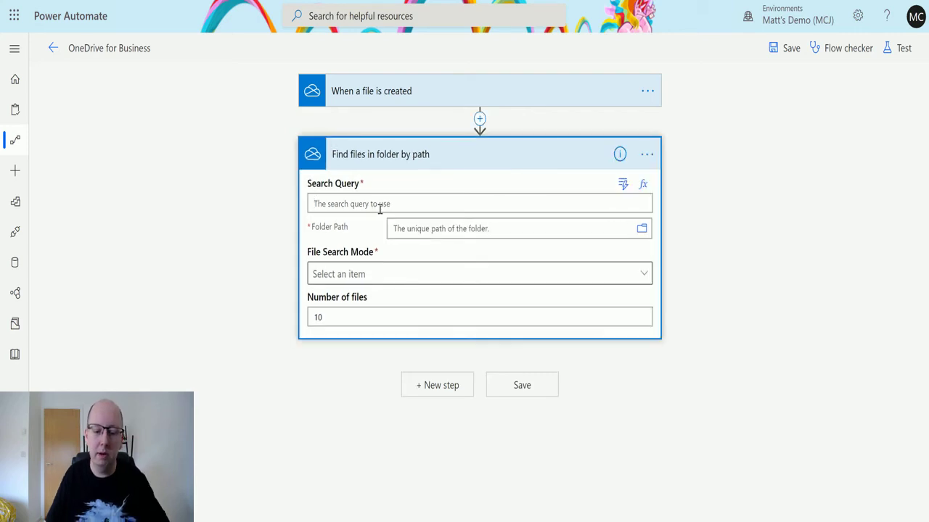
type("png")
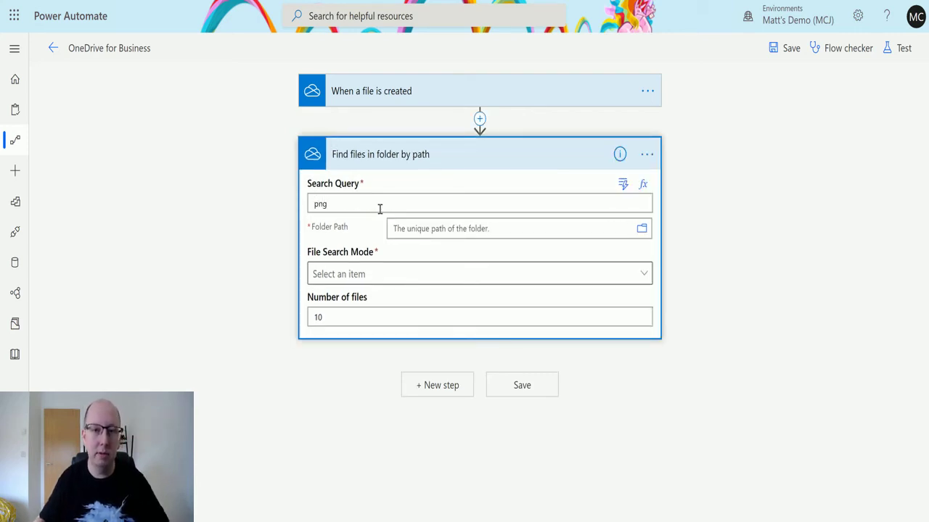
left_click(506, 229)
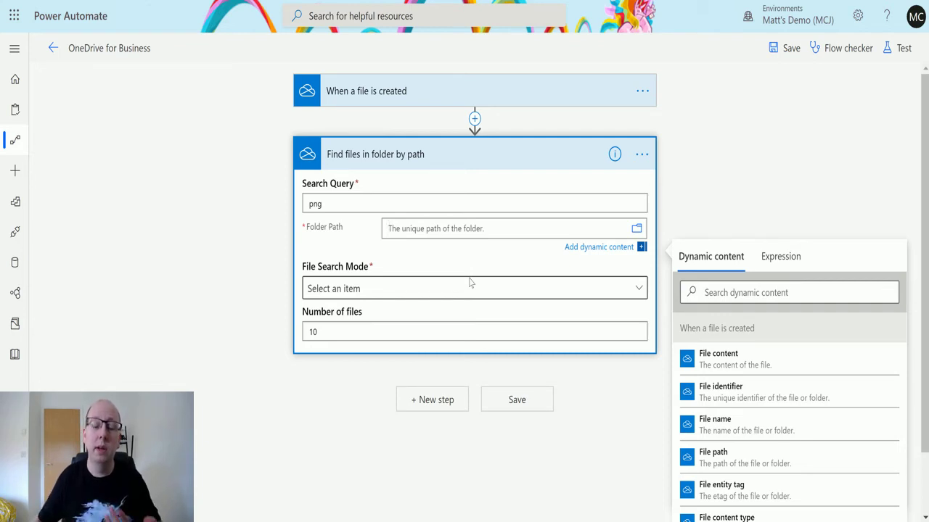
left_click(637, 229)
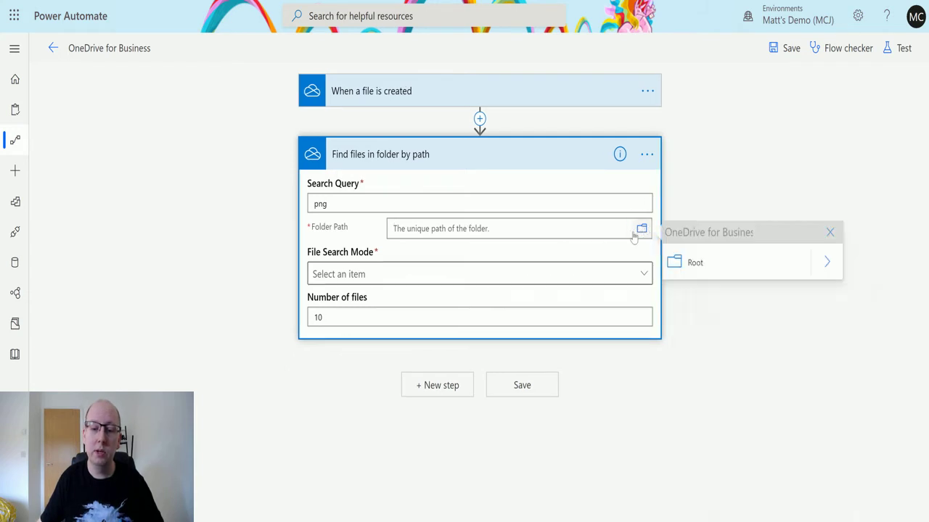
left_click(747, 254)
scroll(734, 281, "down", 2)
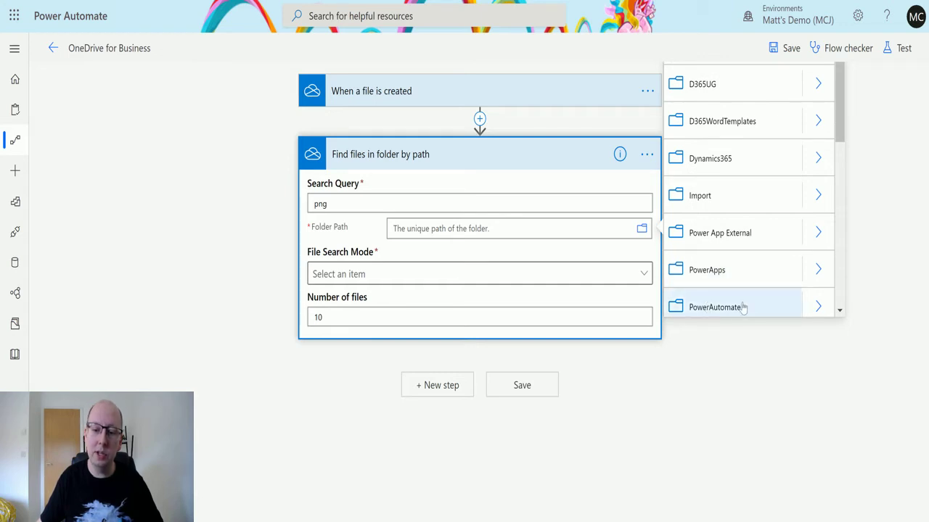
scroll(744, 307, "down", 2)
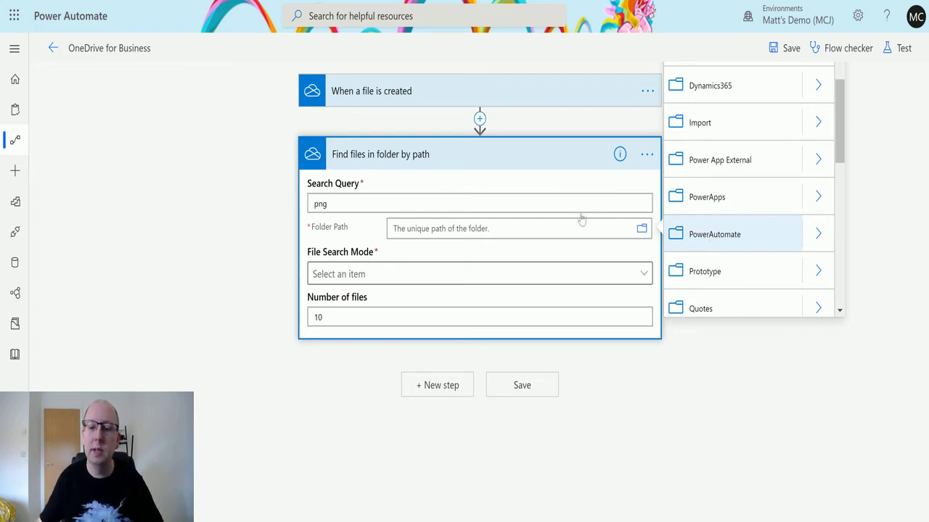
left_click(519, 228)
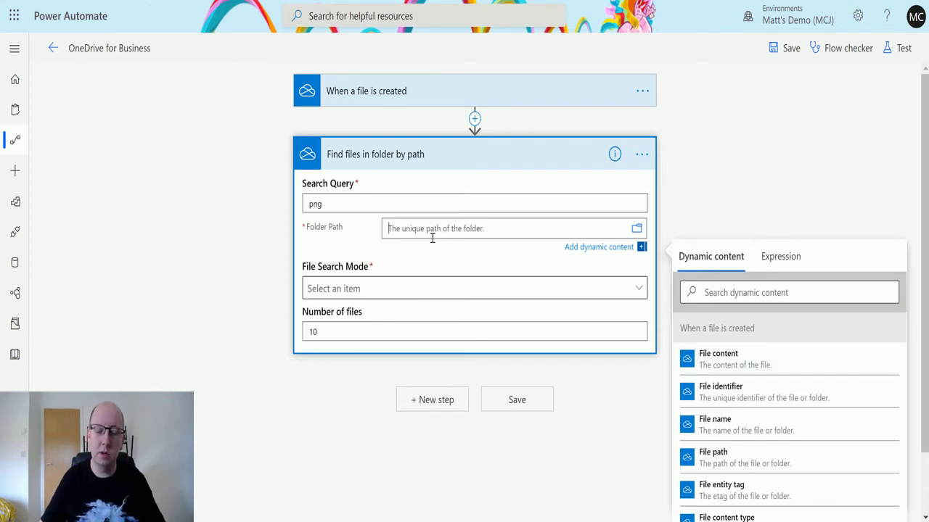
type("/PowerAutomate")
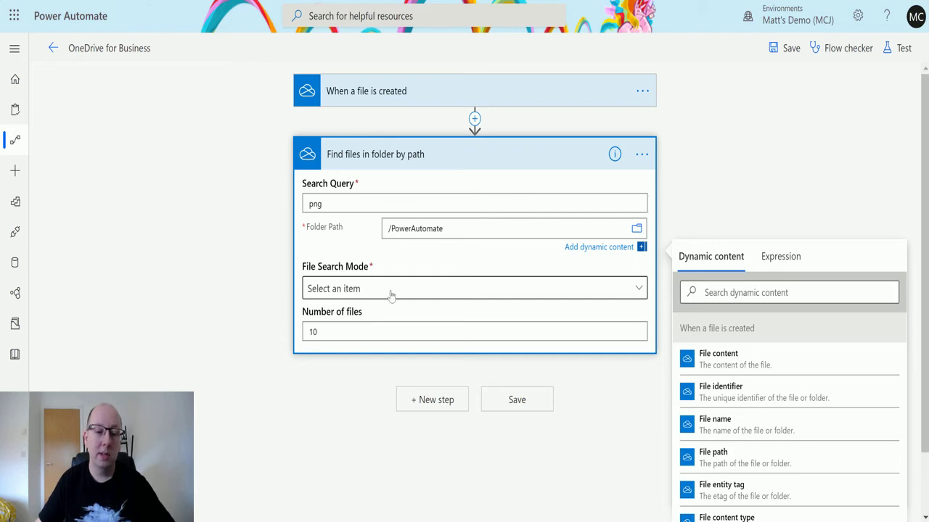
left_click(391, 294)
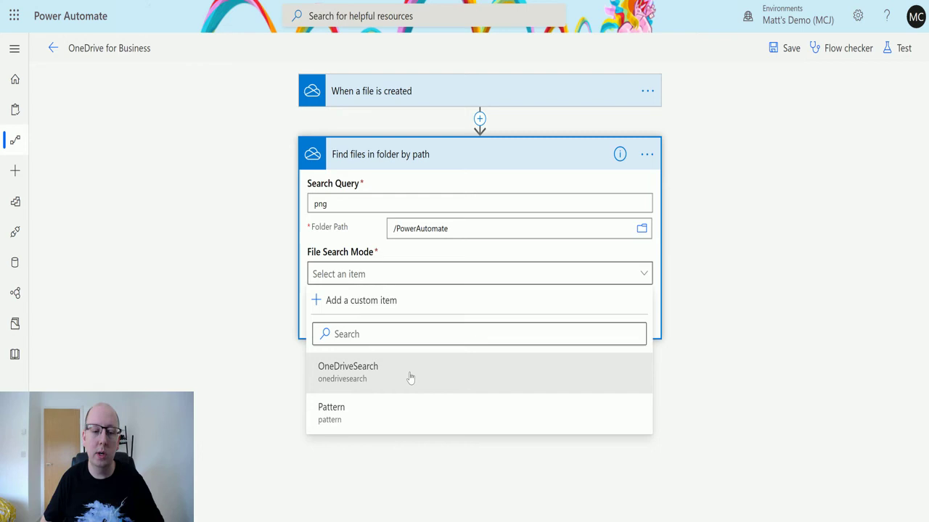
left_click(362, 427)
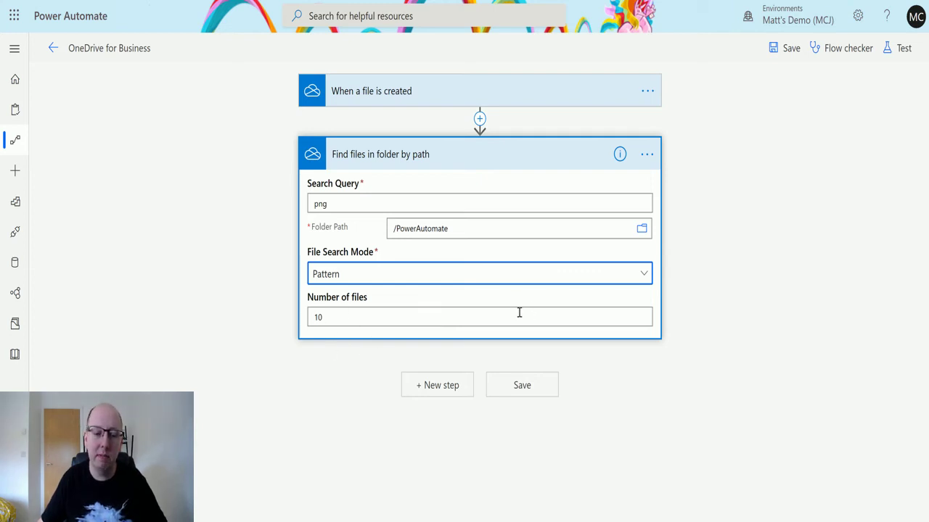
- Save and test the flow with a manual trigger, switching to OneDrive to create a Forms for Excel workbook named test2 in the PowerAutomate folder
left_click(902, 48)
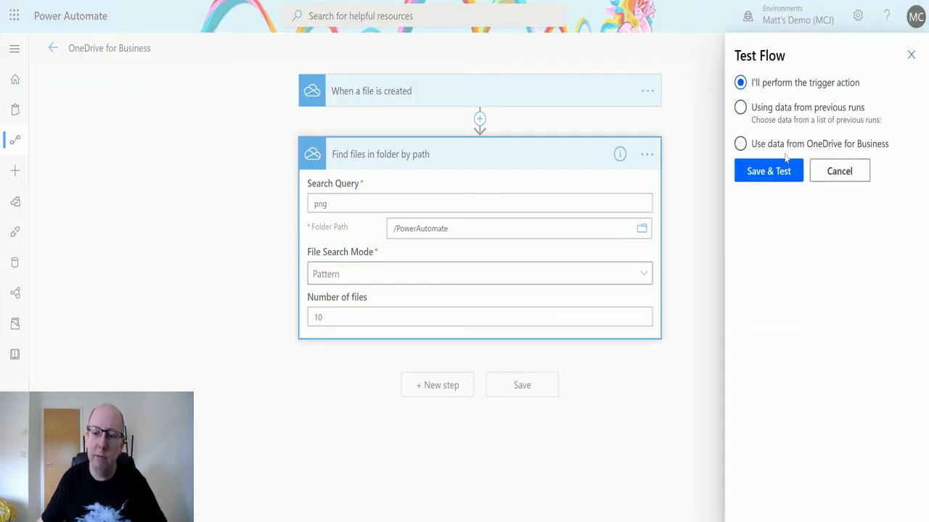
left_click(769, 172)
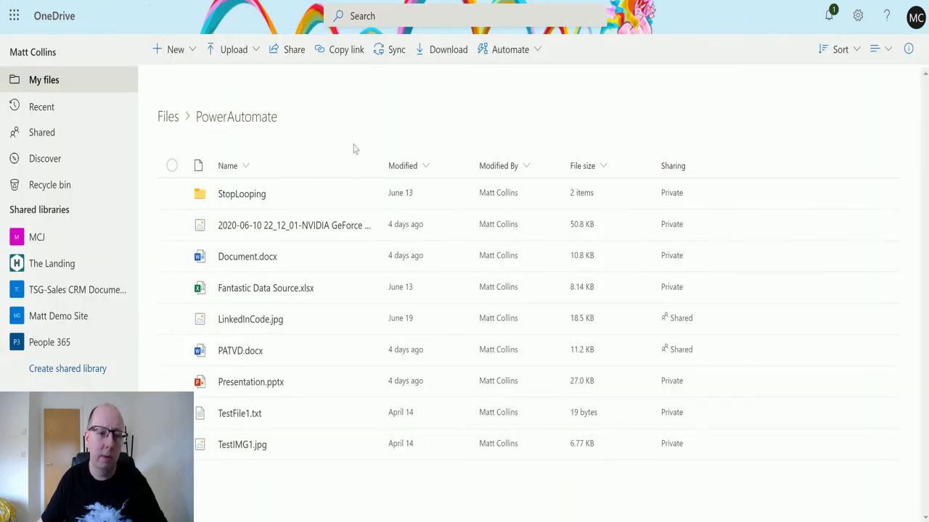
left_click(169, 49)
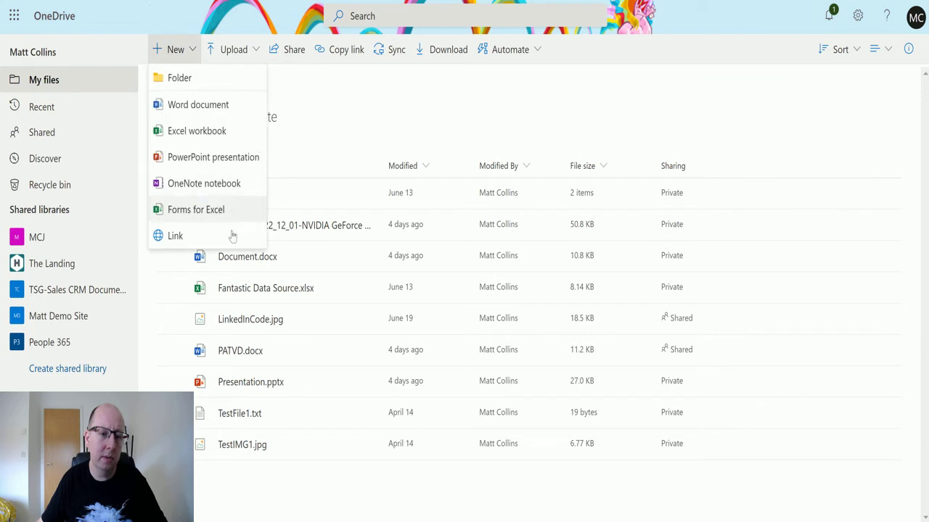
left_click(210, 212)
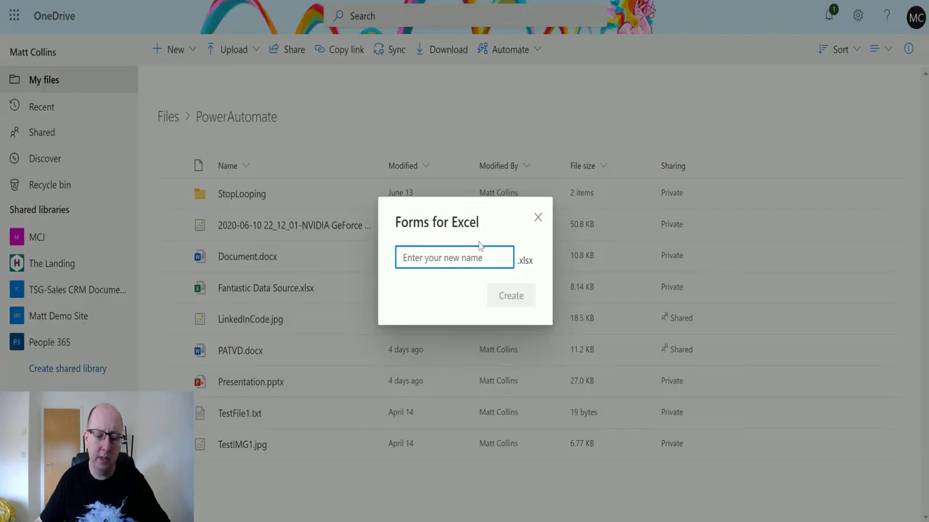
type("test2")
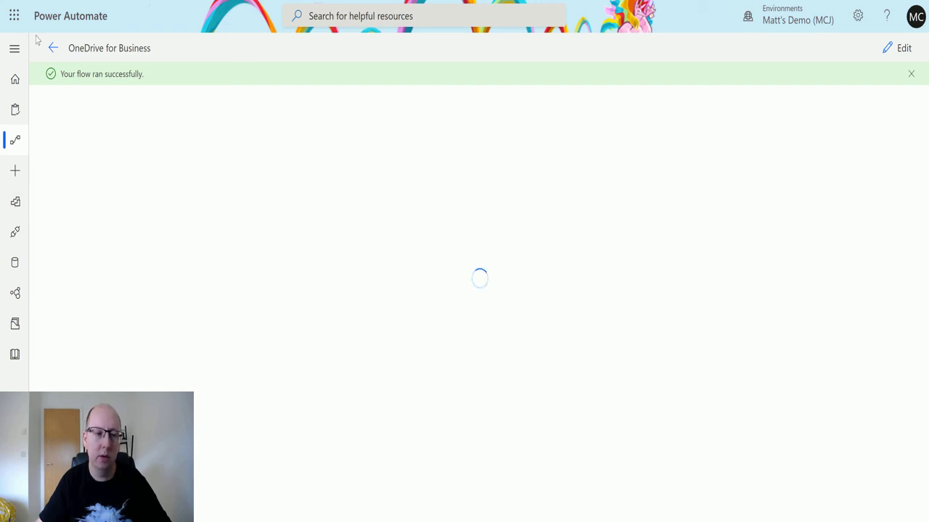
- Open the latest run from the flow's run history and examine the inputs and output body of Find files in folder by path
left_click(53, 49)
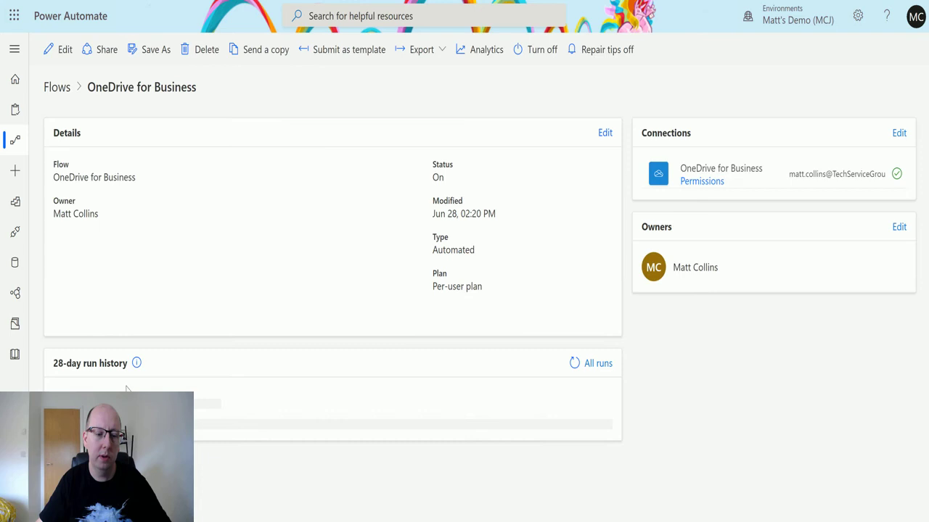
left_click(436, 438)
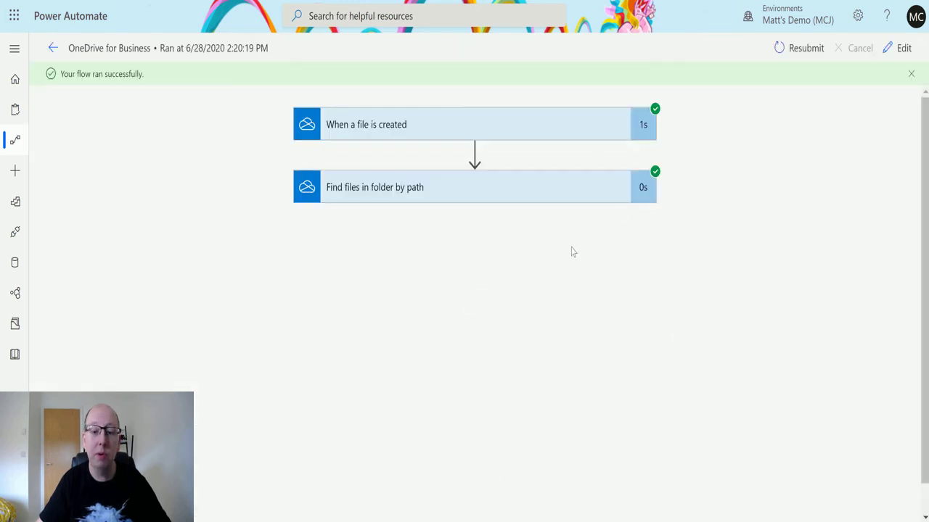
left_click(513, 191)
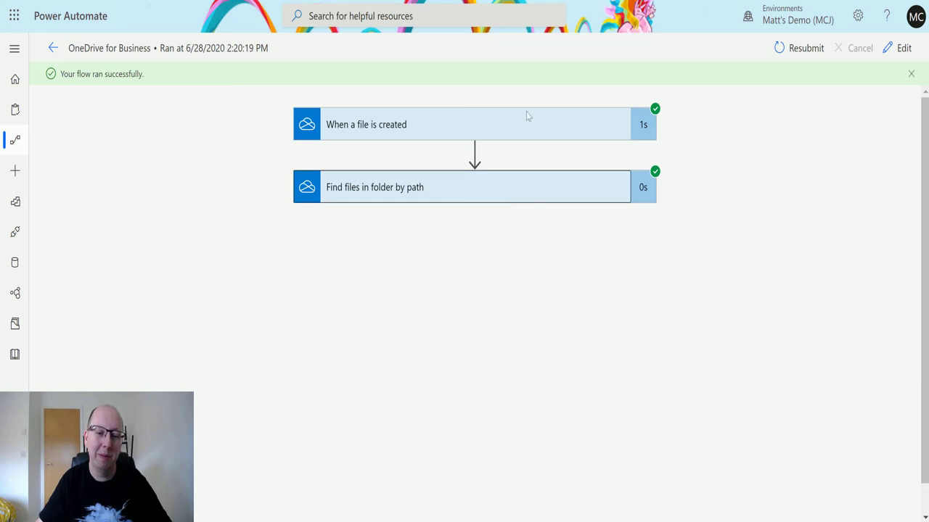
scroll(798, 254, "down", 3)
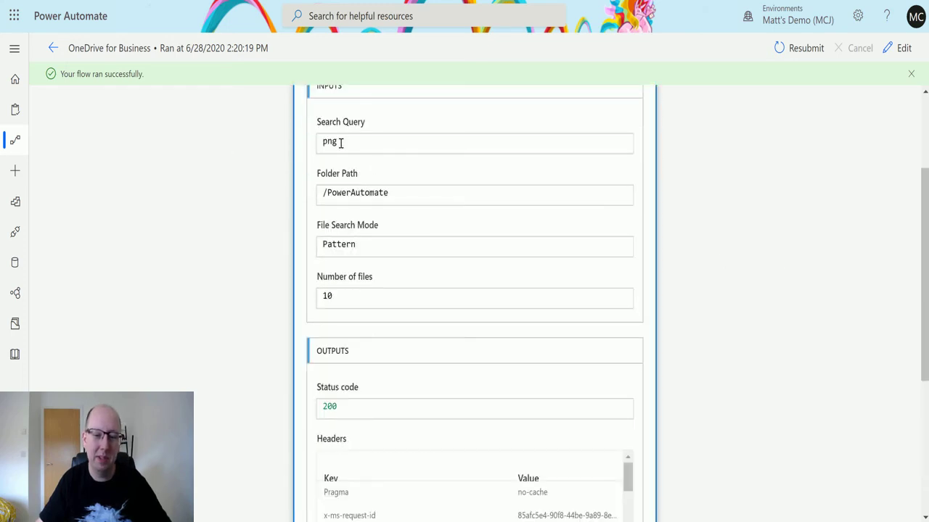
scroll(616, 83, "down", 1)
scroll(753, 210, "down", 3)
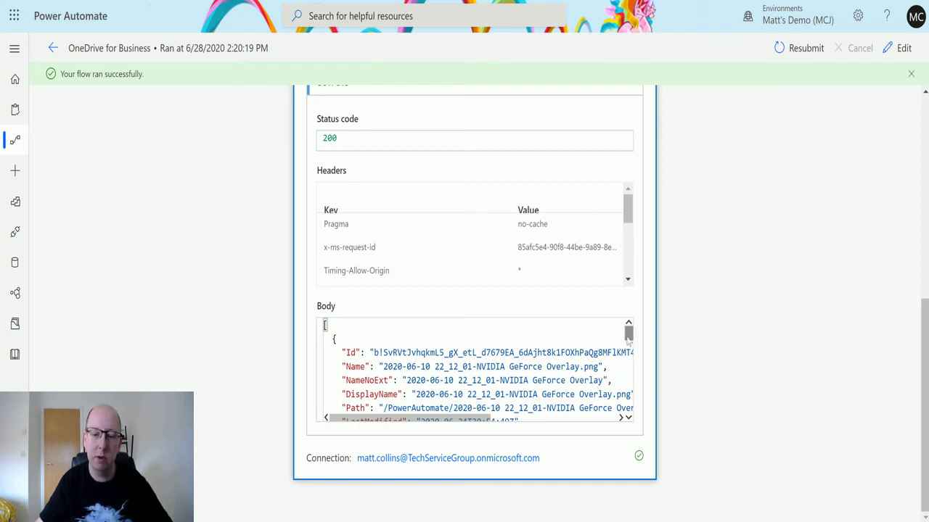
left_click_drag(629, 330, 629, 365)
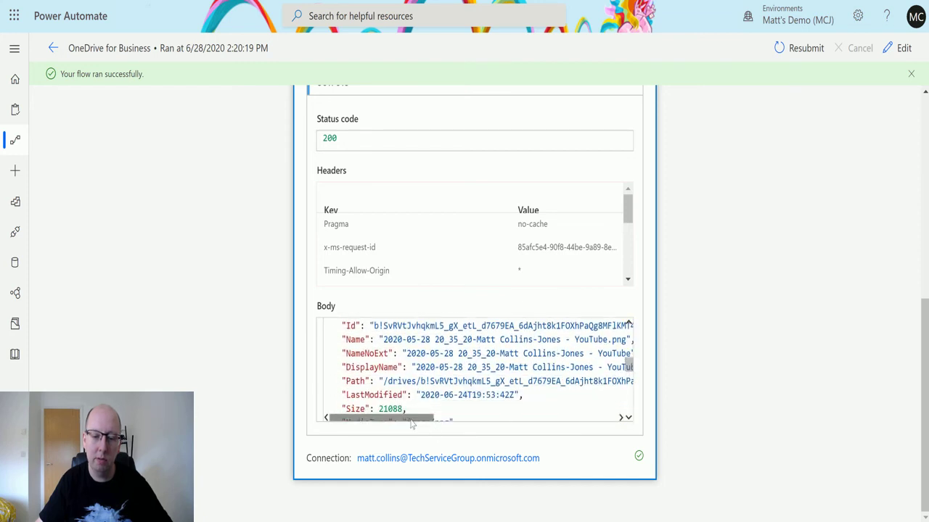
mouse_move(415, 421)
left_mouse_down()
mouse_move(444, 421)
mouse_move(420, 420)
left_mouse_up()
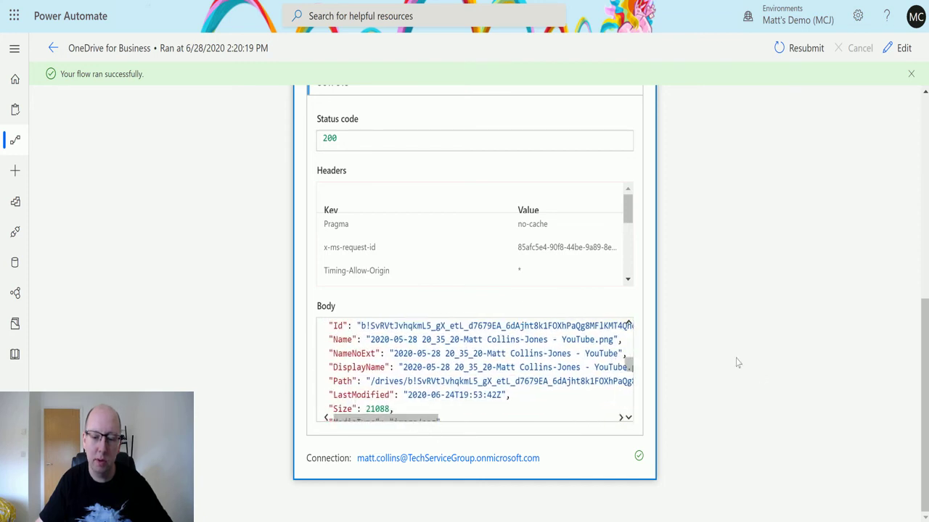
left_click_drag(629, 362, 629, 389)
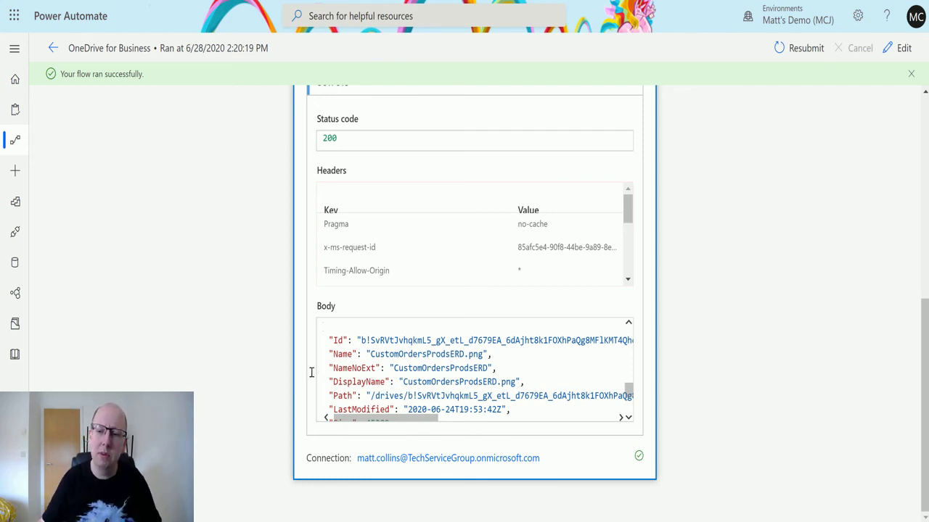
- Return the flow to edit mode and expand the Find files in folder by path action
left_click(900, 48)
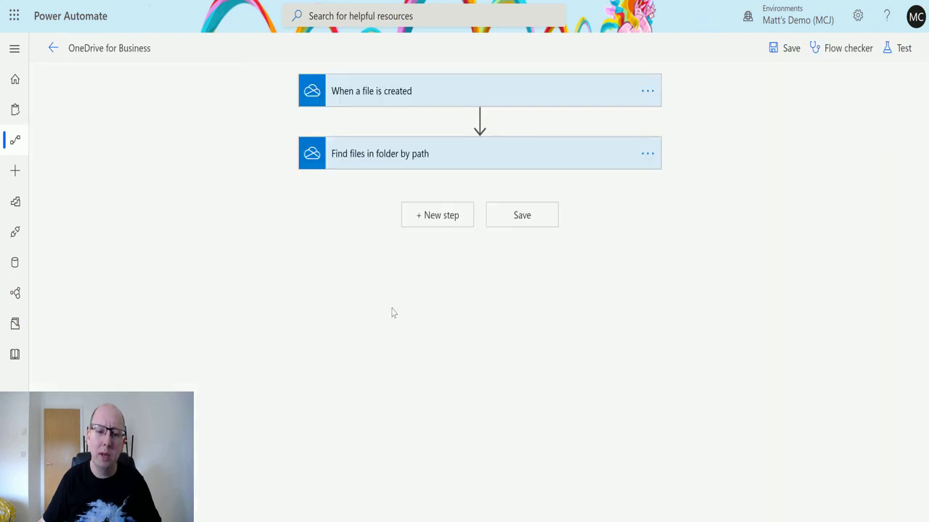
left_click(406, 150)
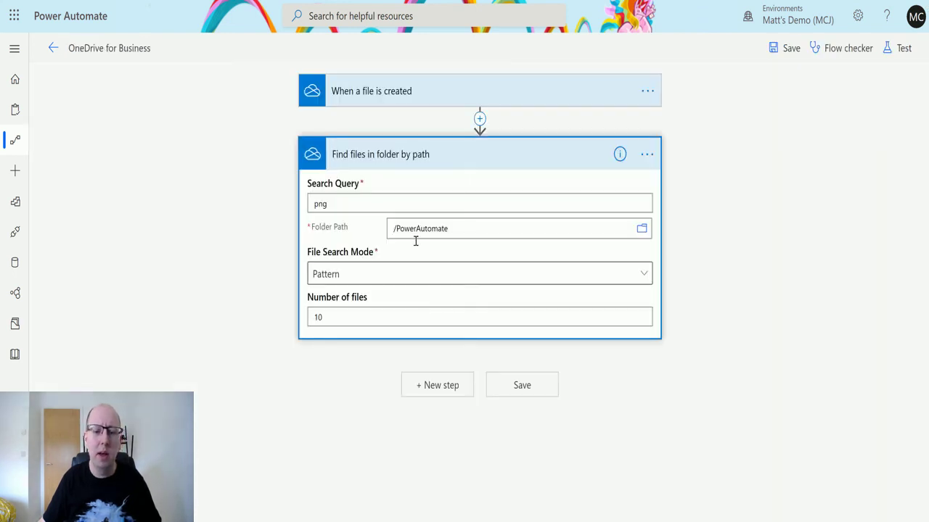